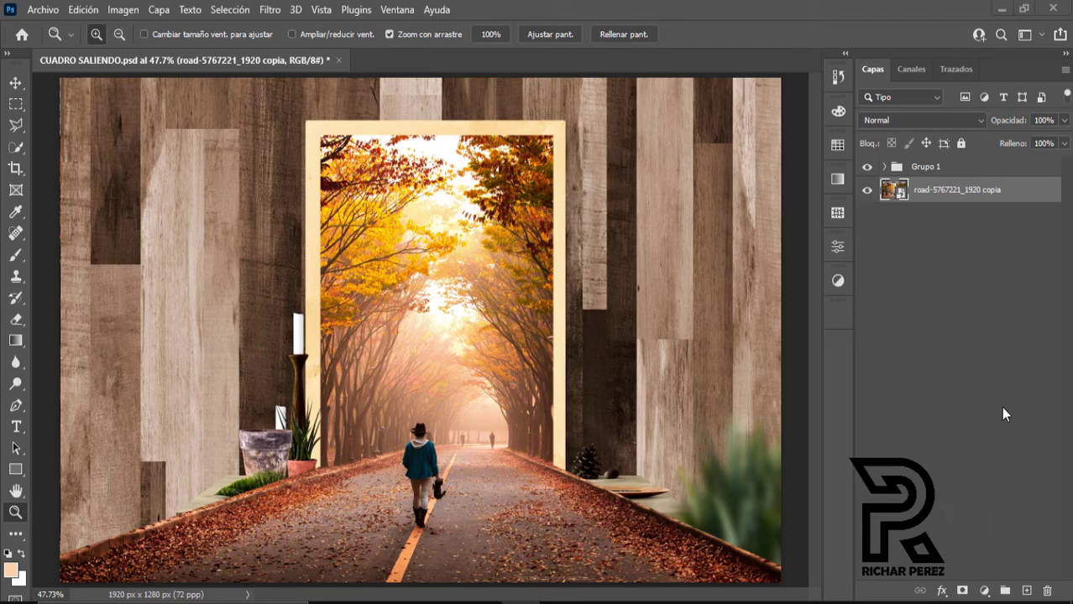
Preview the wooden-wall frame and autumn road photos, then drag frame-1868498_1920.jpg into Photoshop
{"action": "left_click", "coordinate": [867, 167]}
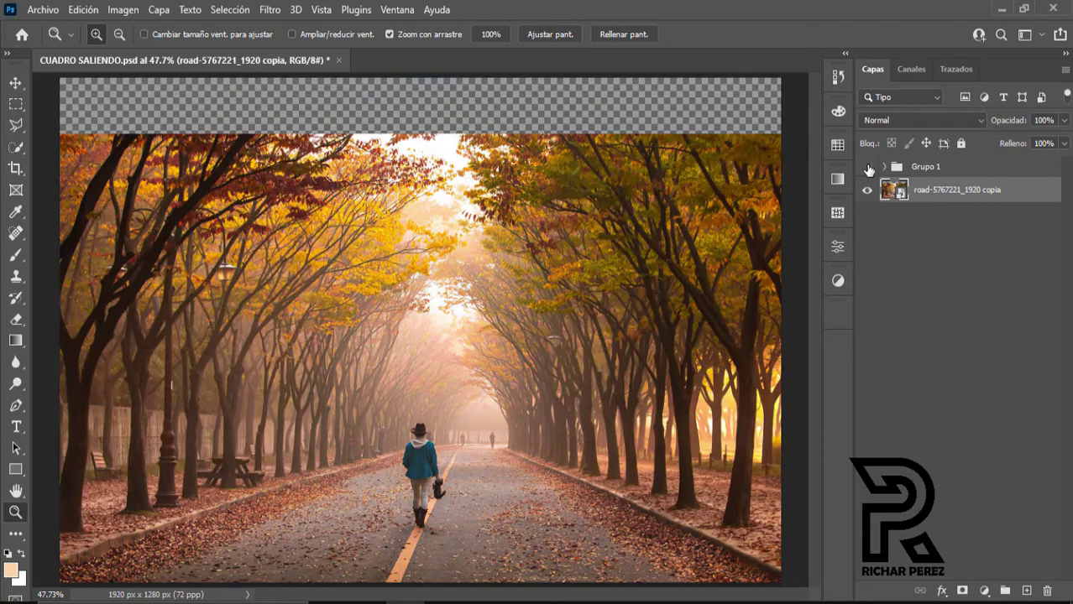
{"action": "left_click", "coordinate": [867, 167]}
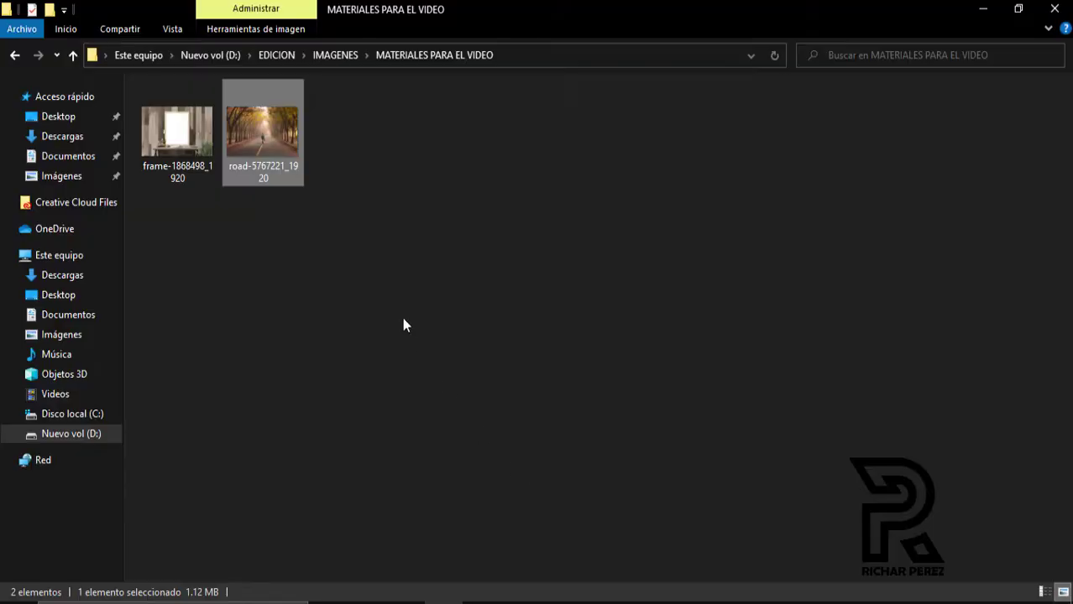
{"action": "double_click", "coordinate": [184, 145]}
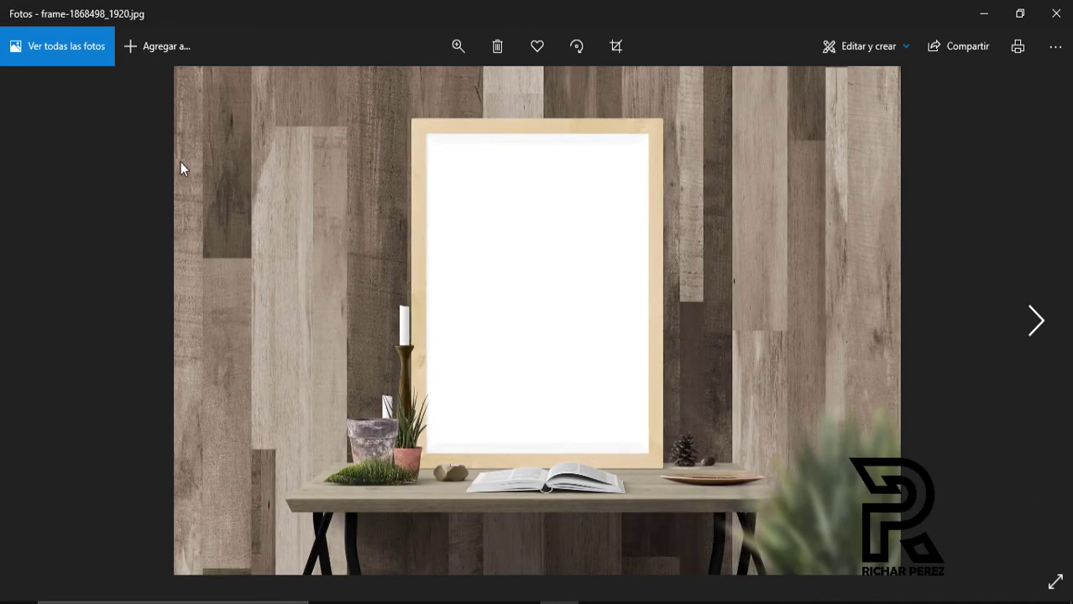
{"action": "key", "text": "Right"}
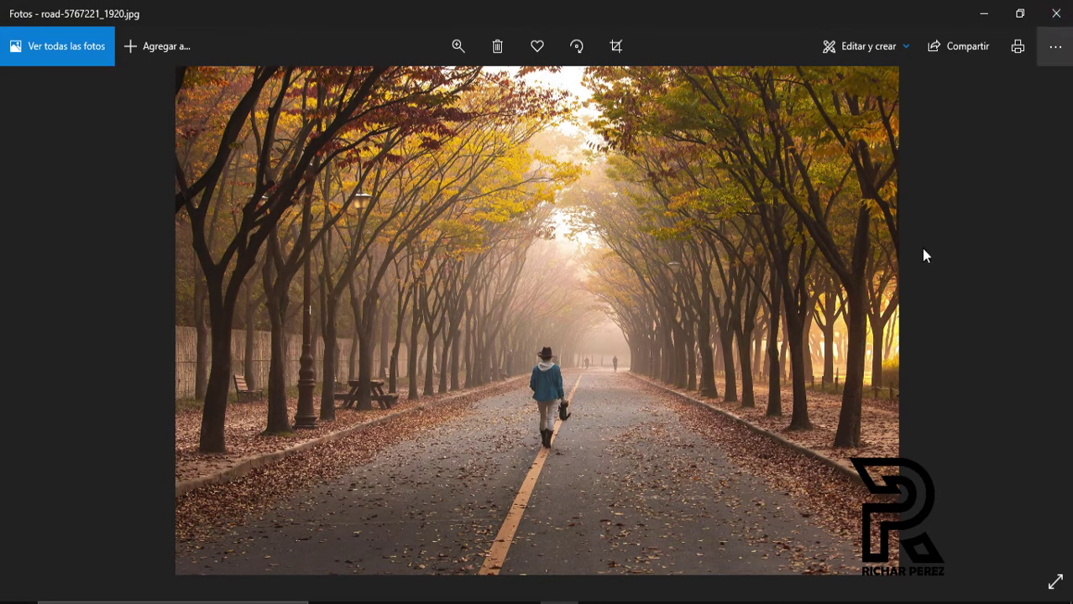
{"action": "left_click", "coordinate": [1056, 15]}
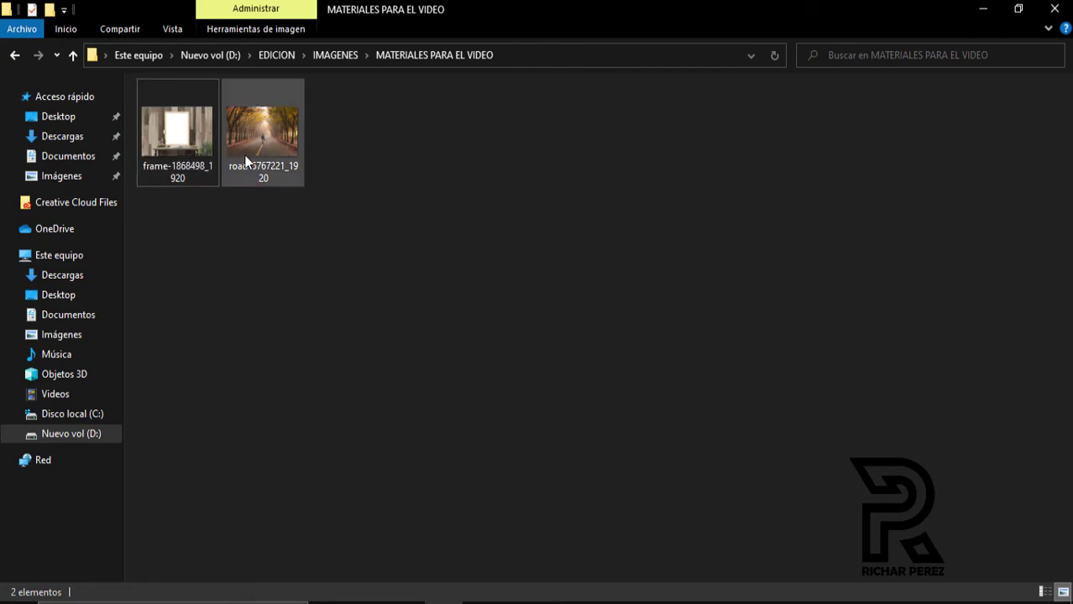
{"action": "mouse_move", "coordinate": [178, 135]}
{"action": "left_mouse_down"}
{"action": "mouse_move", "coordinate": [355, 367]}
{"action": "mouse_move", "coordinate": [233, 281]}
{"action": "mouse_move", "coordinate": [342, 355]}
{"action": "mouse_move", "coordinate": [457, 490]}
{"action": "mouse_move", "coordinate": [413, 595]}
{"action": "mouse_move", "coordinate": [527, 192]}
{"action": "left_mouse_up"}
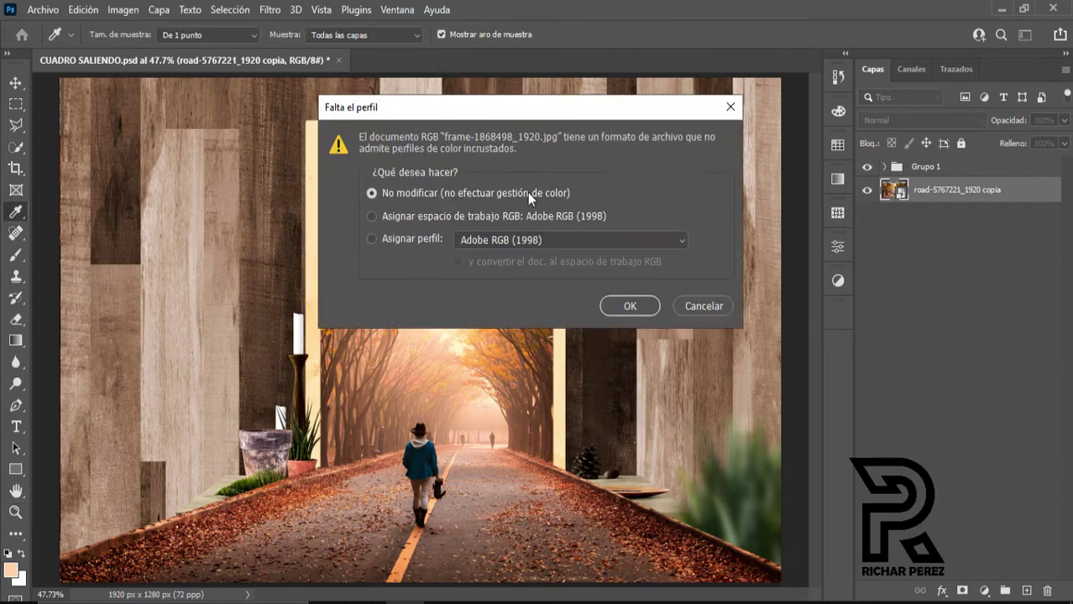
Open frame-1868498_1920.jpg without a colour profile, then unlock its background layer and rename it 'cuadro'
{"action": "left_click", "coordinate": [628, 307]}
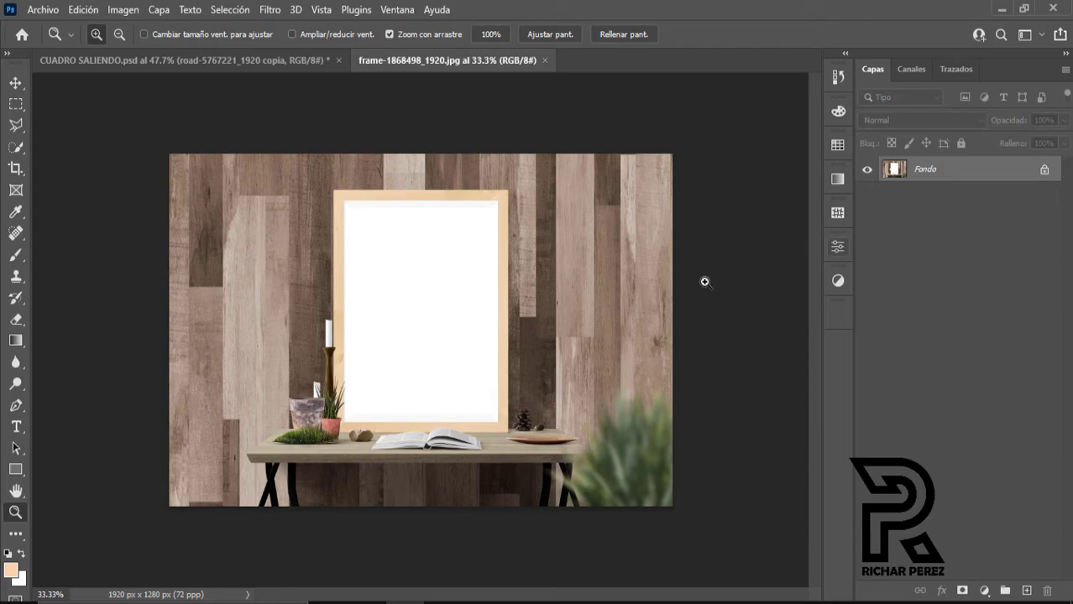
{"action": "left_click", "coordinate": [1044, 169]}
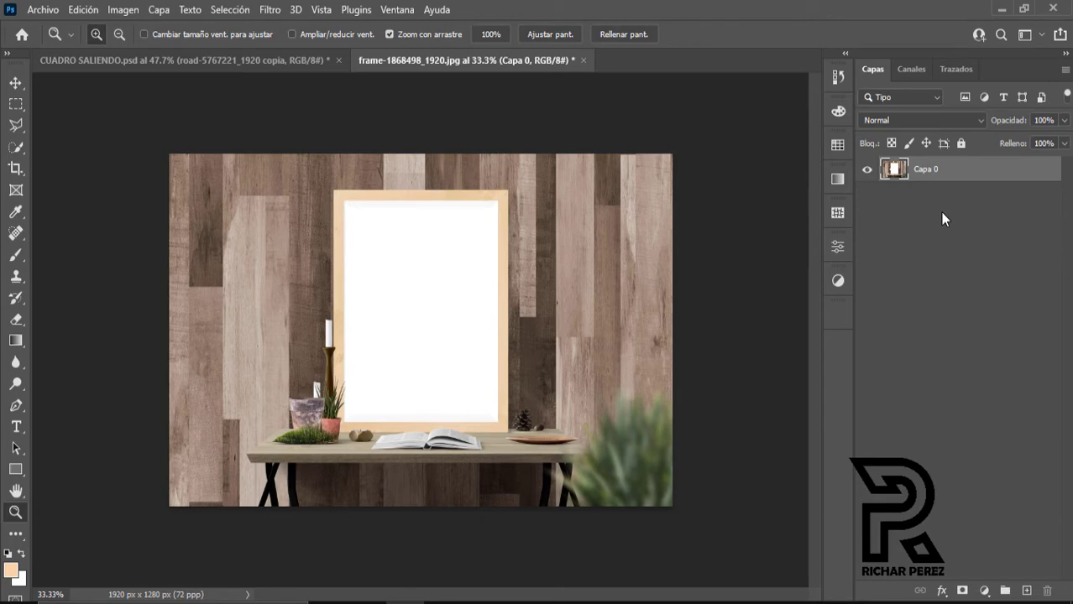
{"action": "double_click", "coordinate": [942, 168]}
{"action": "type", "text": "cuadro"}
{"action": "key", "text": "Return"}
Place road-5767221_1920 from the source folder onto the frame document, enlarged to about 362%
{"action": "left_click", "coordinate": [443, 603]}
{"action": "left_click", "coordinate": [321, 281]}
{"action": "left_click_drag", "start_coordinate": [268, 162], "coordinate": [396, 398]}
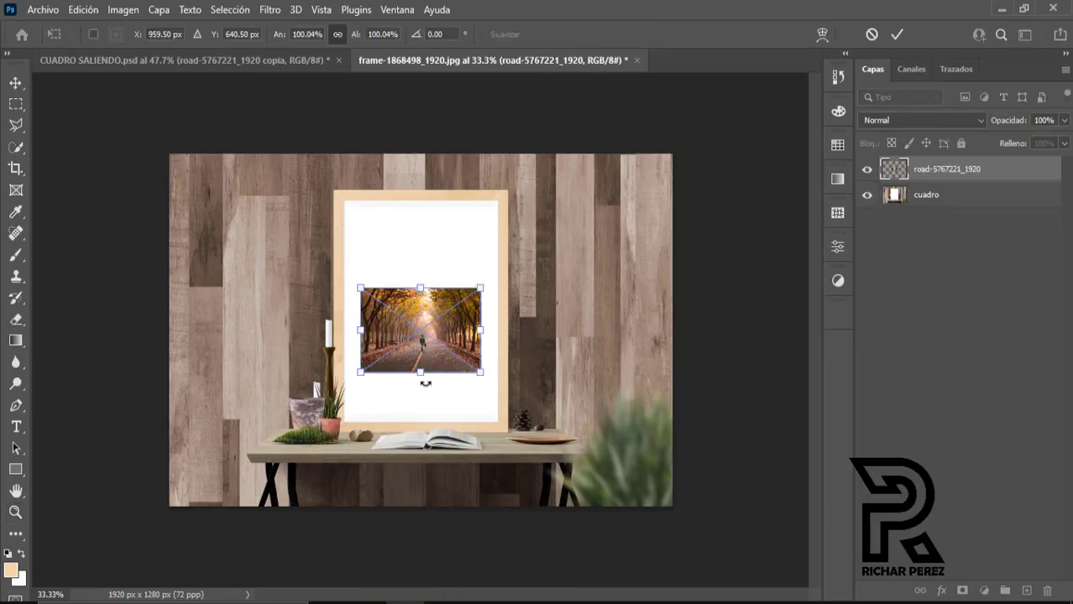
{"action": "left_click_drag", "start_coordinate": [420, 383], "coordinate": [420, 496]}
{"action": "left_click_drag", "start_coordinate": [420, 288], "coordinate": [420, 187]}
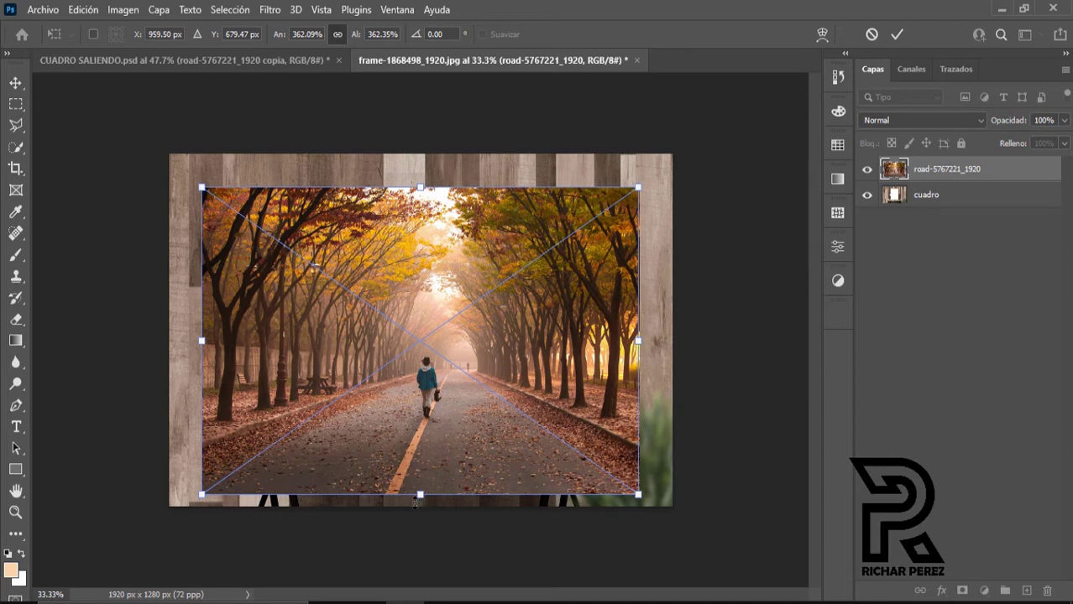
Set the road layer's opacity to 46% so the frame shows through
{"action": "left_click", "coordinate": [1064, 120]}
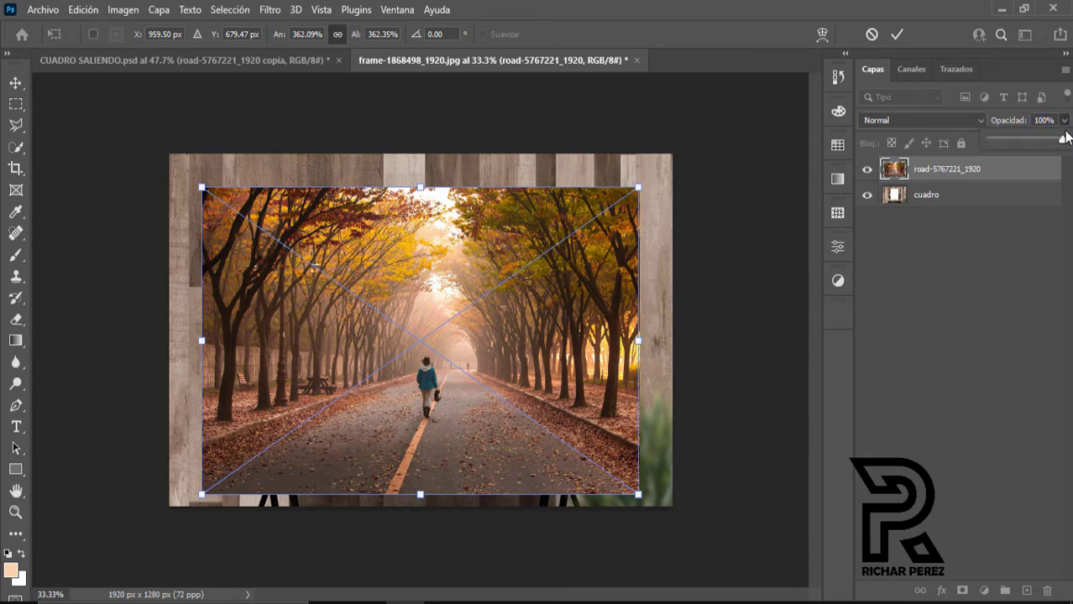
{"action": "left_click_drag", "start_coordinate": [1063, 139], "coordinate": [1022, 144]}
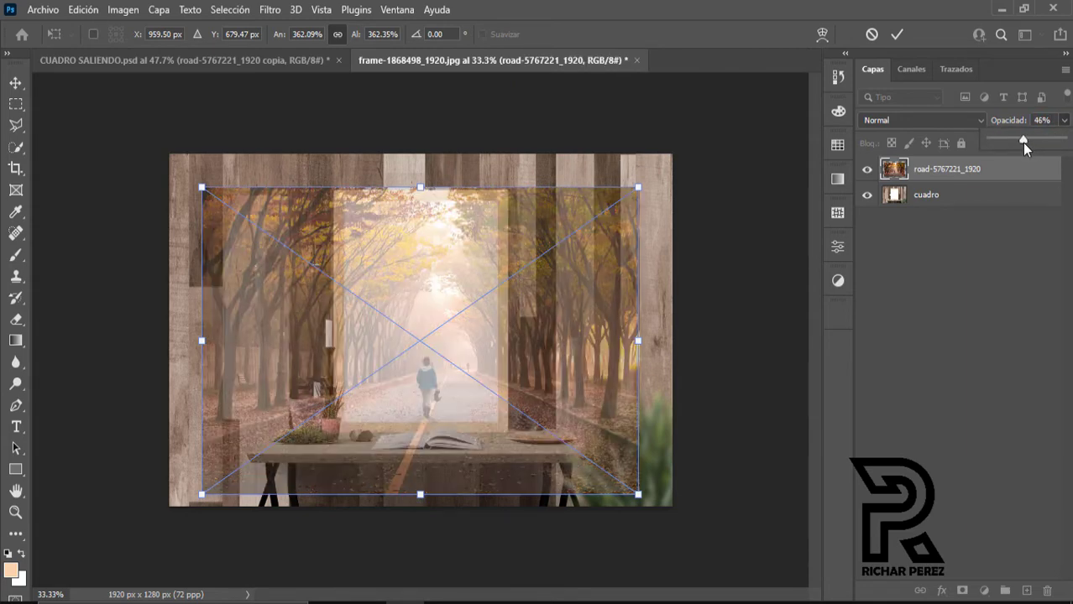
{"action": "left_click", "coordinate": [610, 418]}
Move and scale the road photo to about 444% so it covers the whole frame picture
{"action": "left_click_drag", "start_coordinate": [610, 424], "coordinate": [590, 451]}
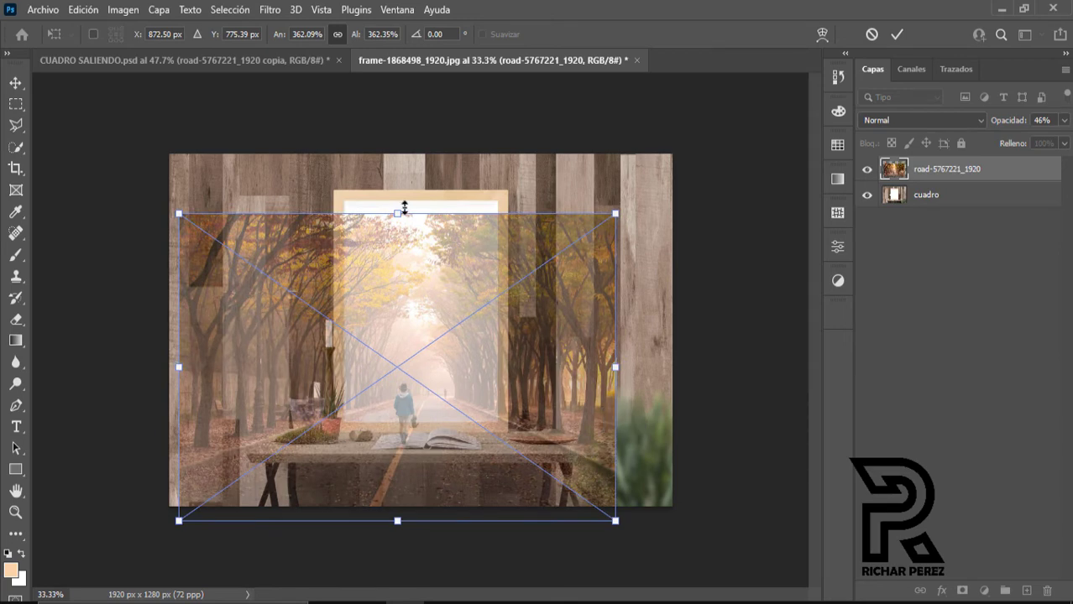
{"action": "left_click_drag", "start_coordinate": [396, 213], "coordinate": [394, 181]}
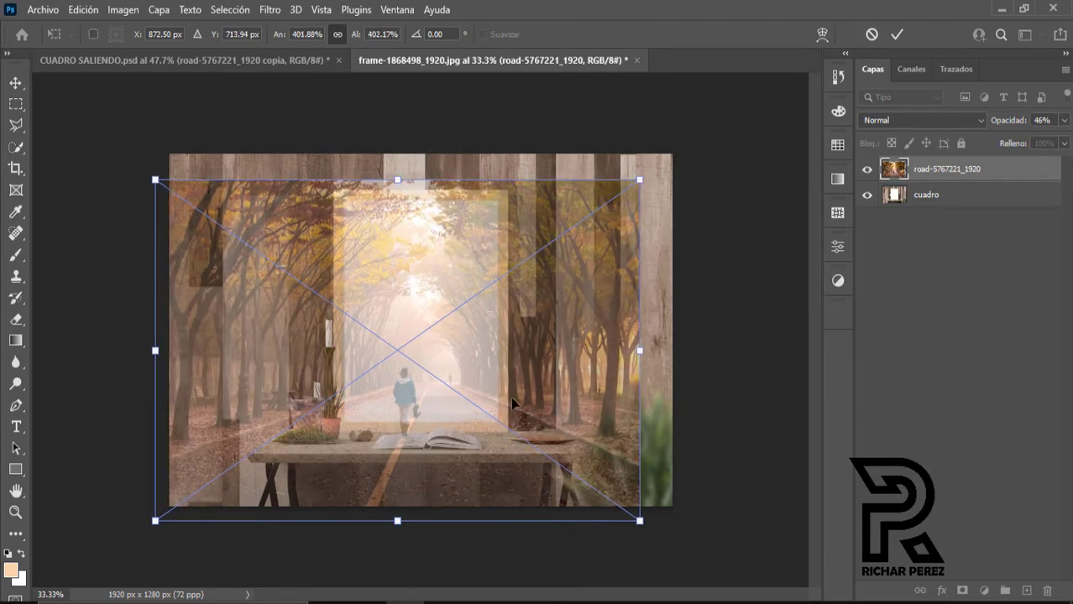
{"action": "left_click_drag", "start_coordinate": [510, 396], "coordinate": [531, 409]}
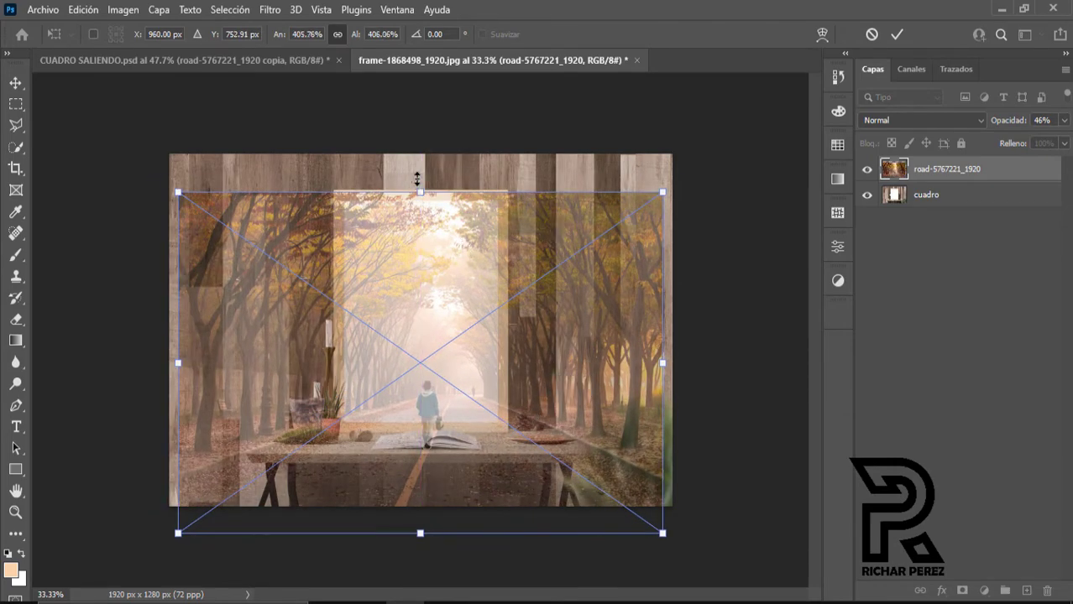
{"action": "left_click_drag", "start_coordinate": [418, 191], "coordinate": [420, 162]}
{"action": "mouse_move", "coordinate": [521, 314]}
{"action": "left_mouse_down"}
{"action": "mouse_move", "coordinate": [523, 335]}
{"action": "mouse_move", "coordinate": [512, 347]}
{"action": "mouse_move", "coordinate": [500, 337]}
{"action": "left_mouse_up"}
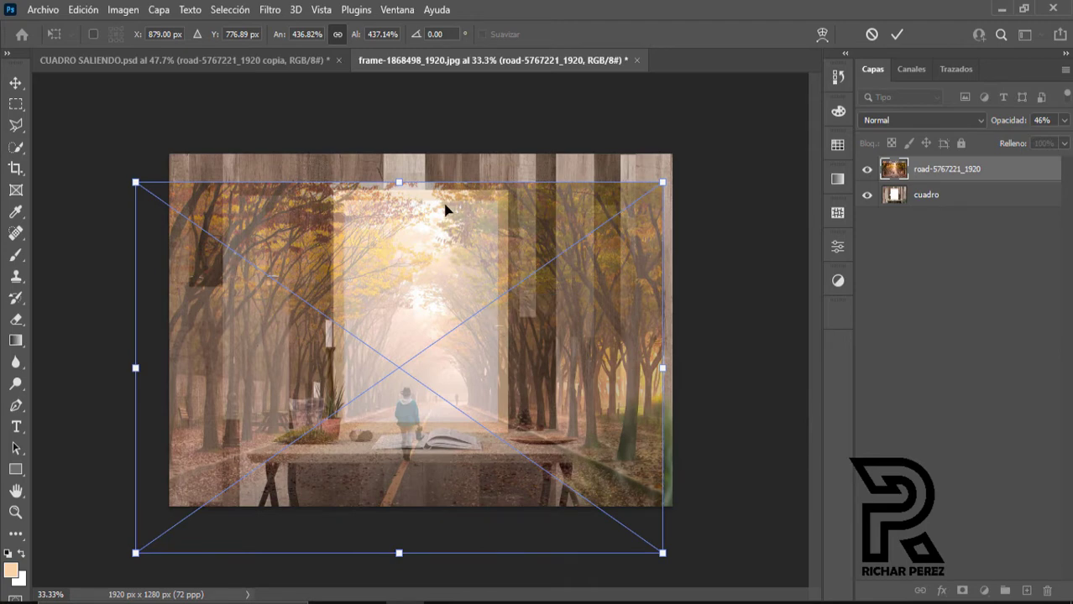
{"action": "left_click_drag", "start_coordinate": [663, 369], "coordinate": [672, 374]}
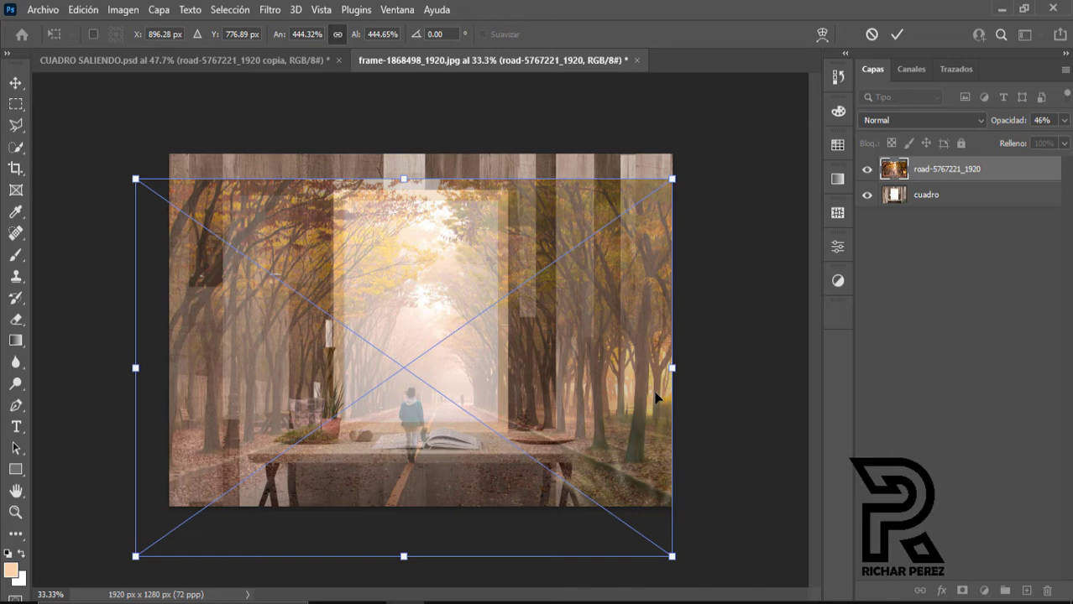
{"action": "key", "text": "Return"}
{"action": "key", "text": "z"}
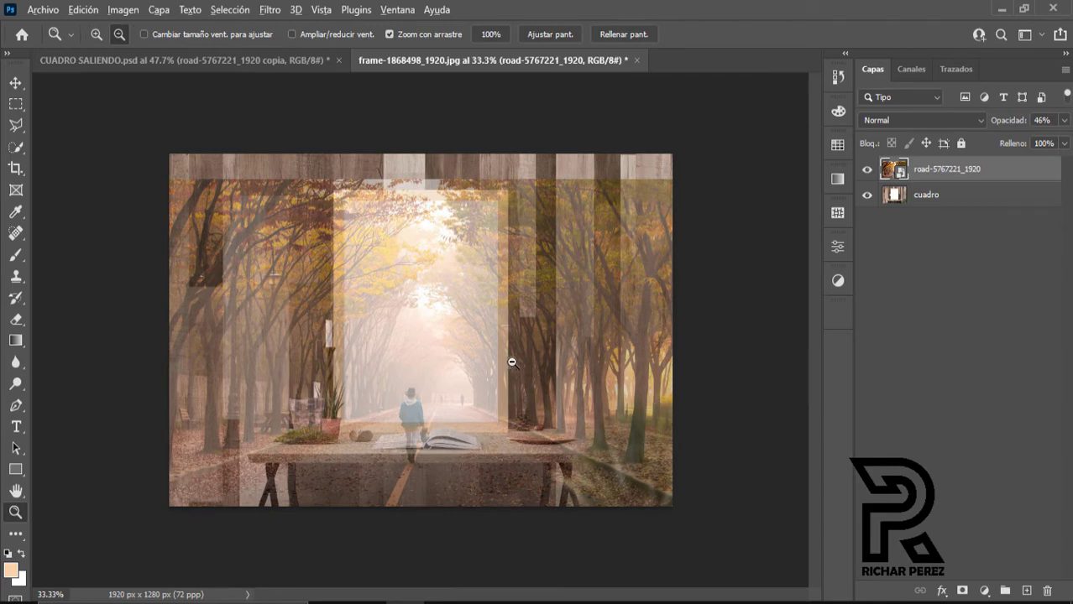
Zoom in on the picture and lower the road layer's opacity to 34%
{"action": "left_click_drag", "start_coordinate": [511, 361], "coordinate": [522, 359]}
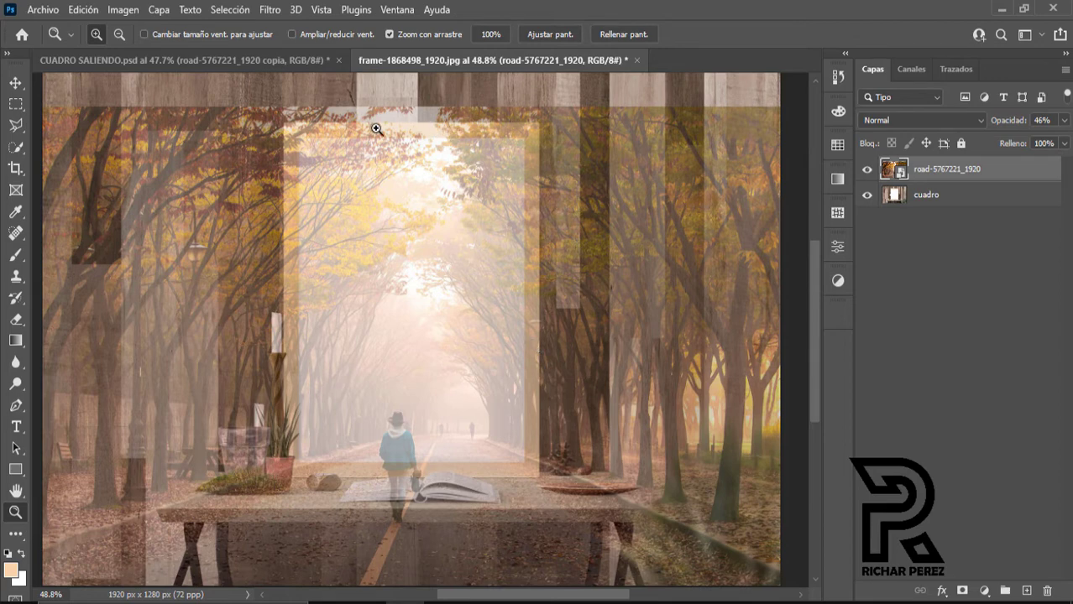
{"action": "left_click", "coordinate": [1063, 120]}
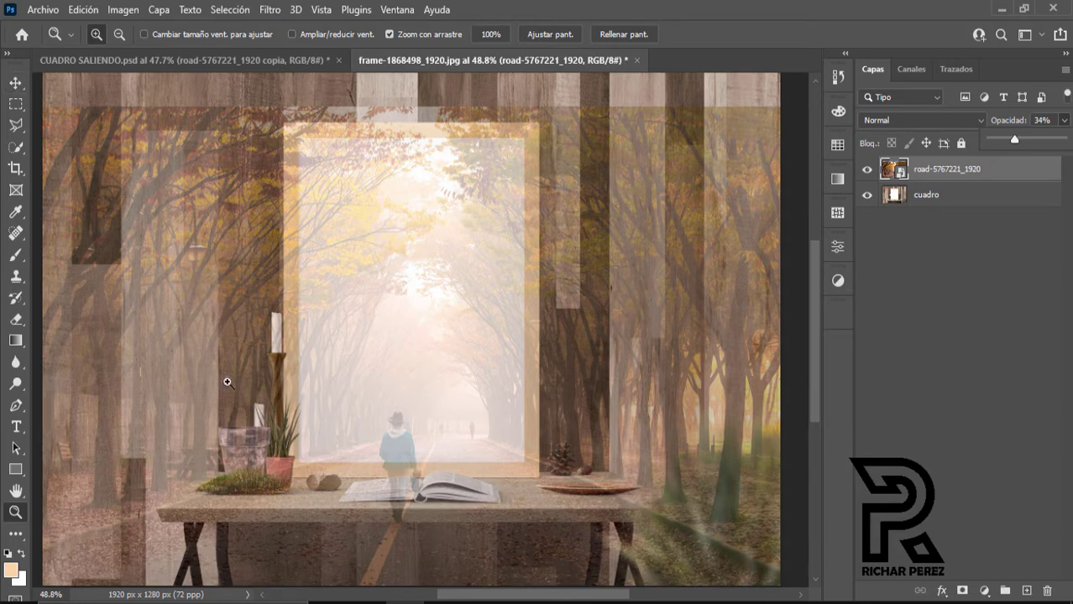
Switch to the Polygonal Lasso tool and zoom in on the frame
{"action": "left_click_drag", "start_coordinate": [15, 125], "coordinate": [42, 149]}
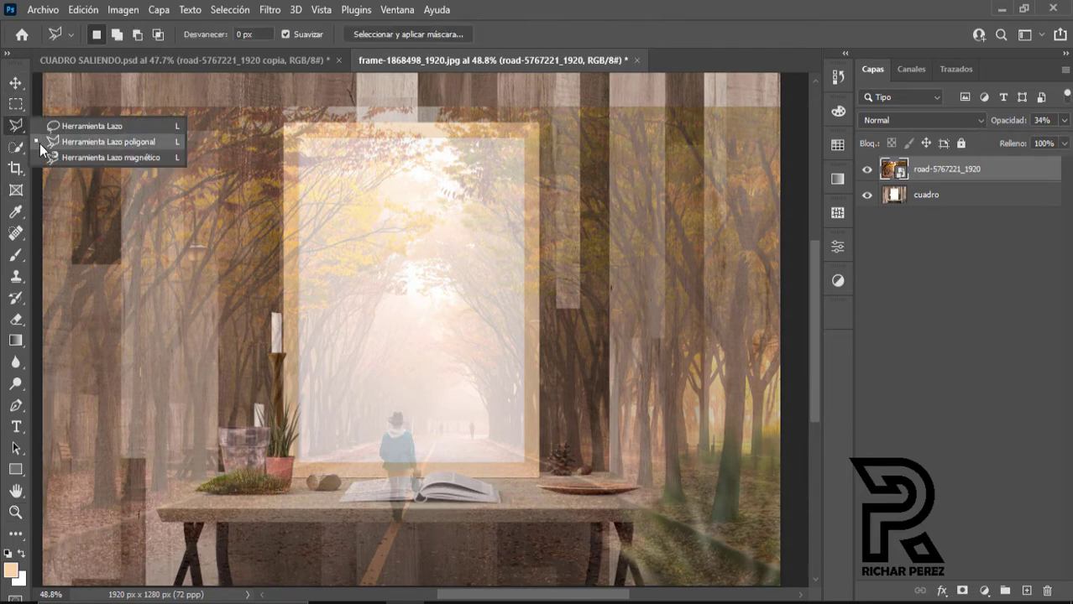
{"action": "left_click", "coordinate": [59, 142]}
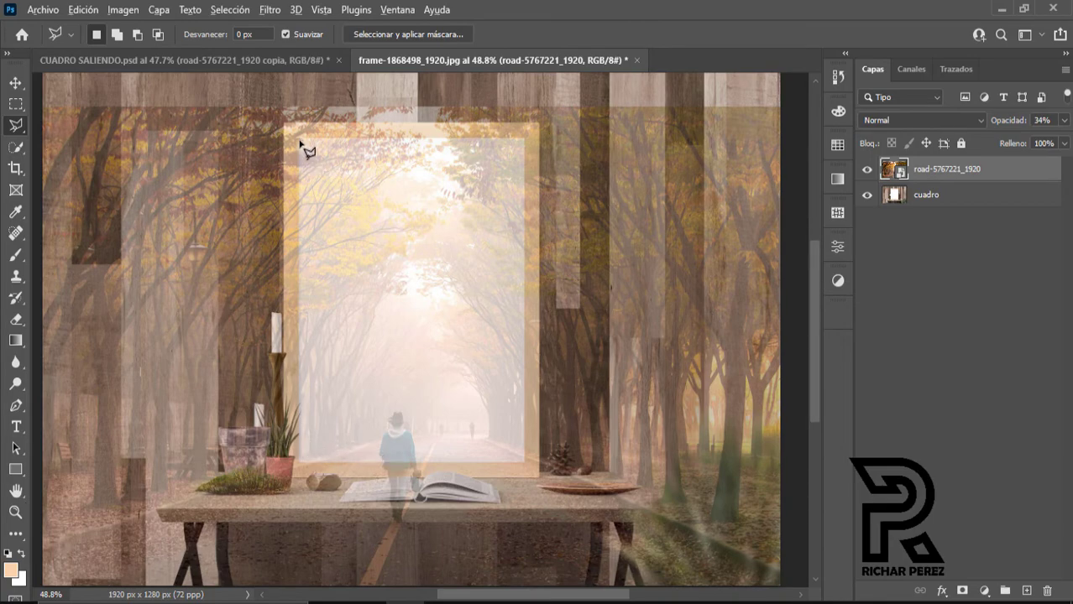
{"action": "scroll", "coordinate": [298, 151], "scroll_direction": "up", "scroll_amount": 5}
{"action": "scroll", "coordinate": [296, 146], "scroll_direction": "up", "scroll_amount": 2}
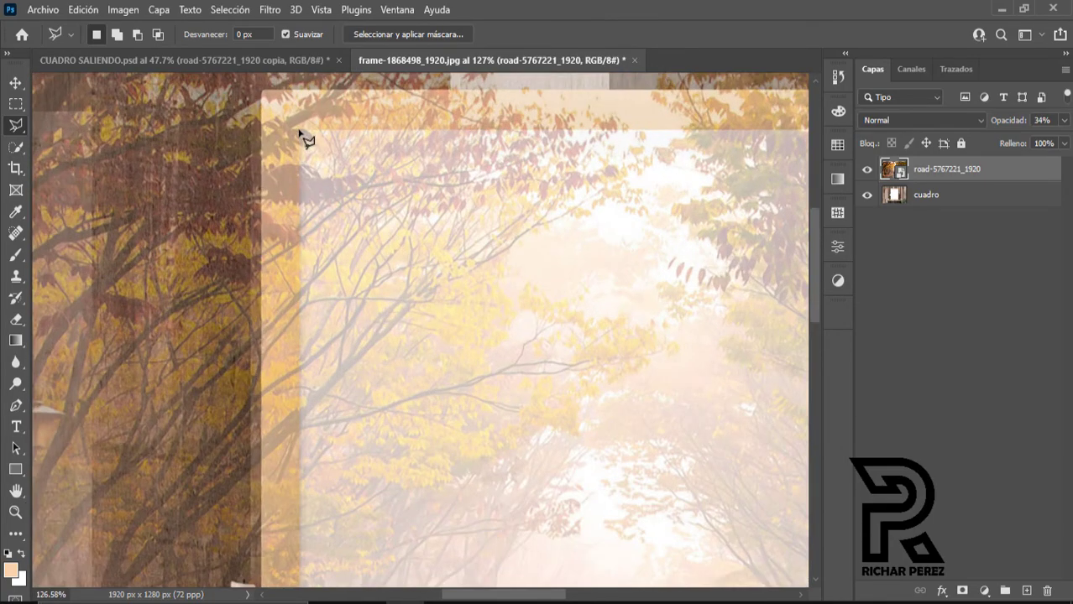
Trace the opening from its top-left corner to the top-right corner, panning toward the right table edge
{"action": "left_click", "coordinate": [298, 131]}
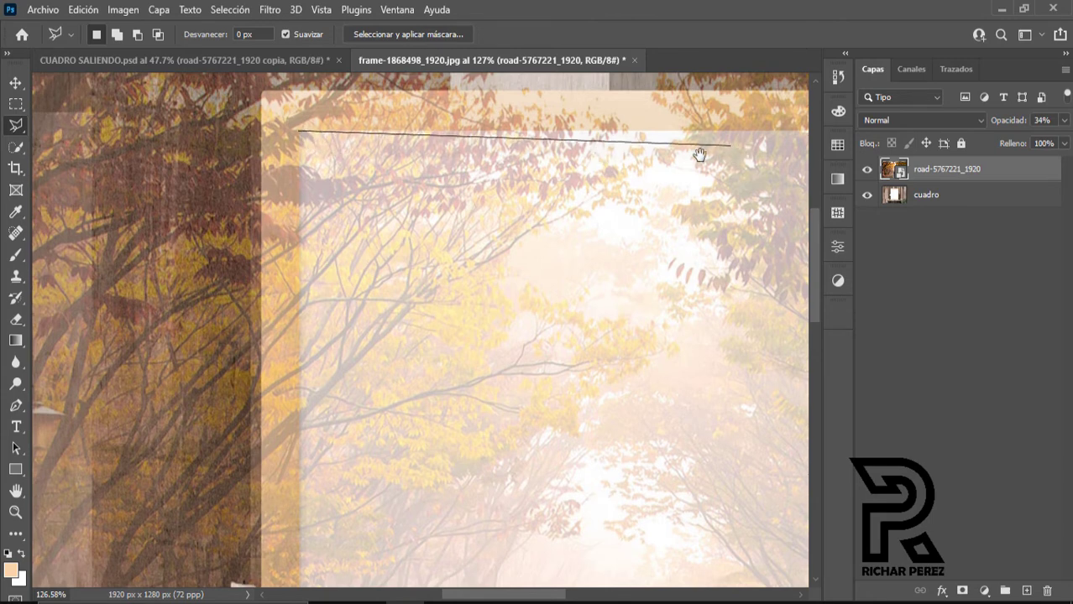
{"action": "left_click_drag", "start_coordinate": [700, 155], "coordinate": [601, 154]}
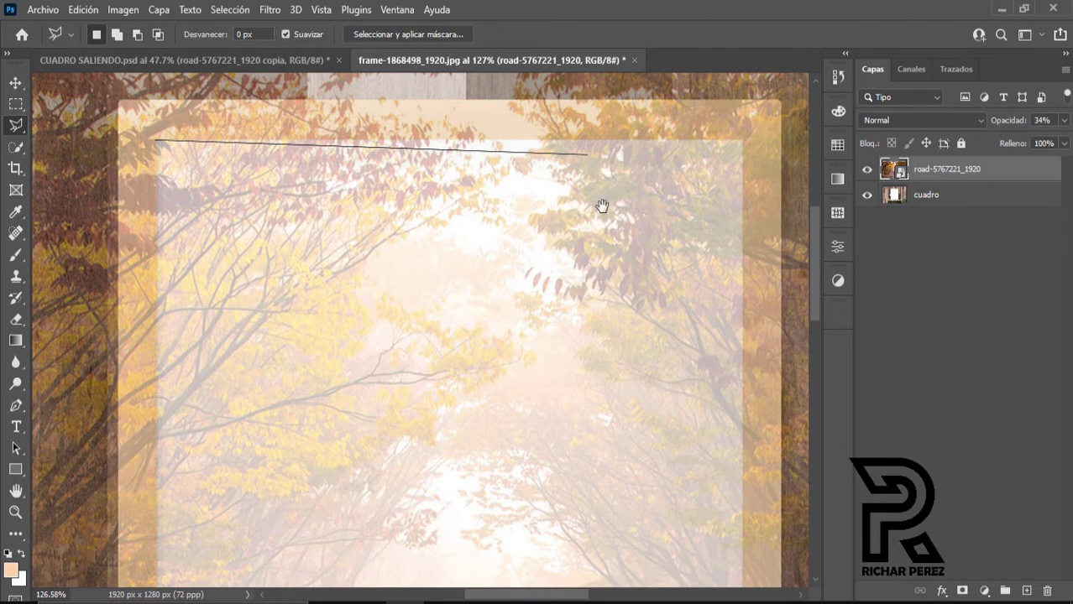
{"action": "left_click_drag", "start_coordinate": [701, 210], "coordinate": [659, 217]}
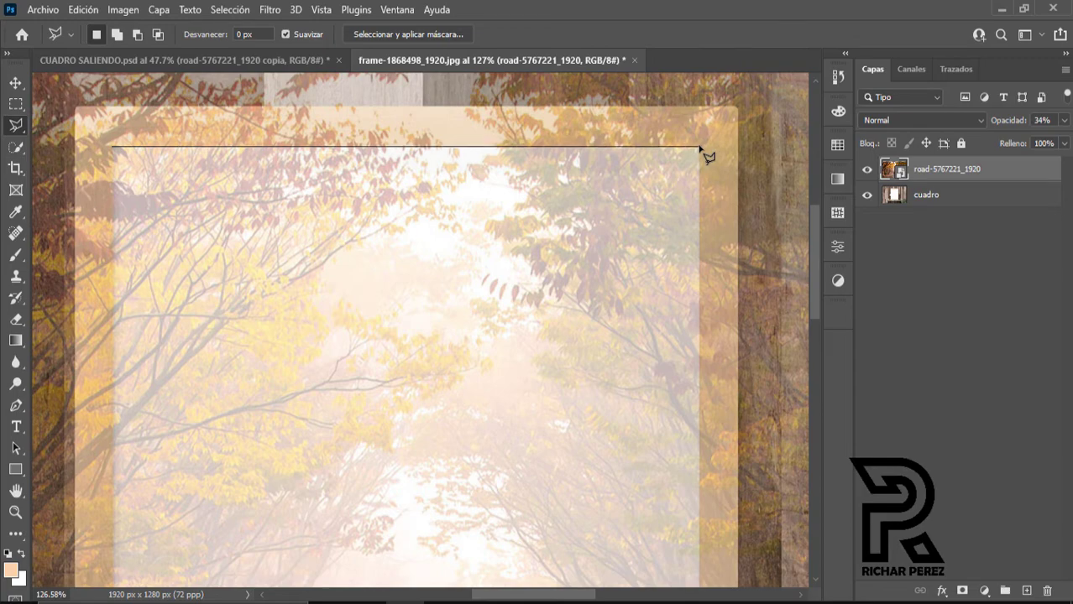
{"action": "left_click", "coordinate": [699, 148]}
{"action": "left_click_drag", "start_coordinate": [685, 450], "coordinate": [679, 188]}
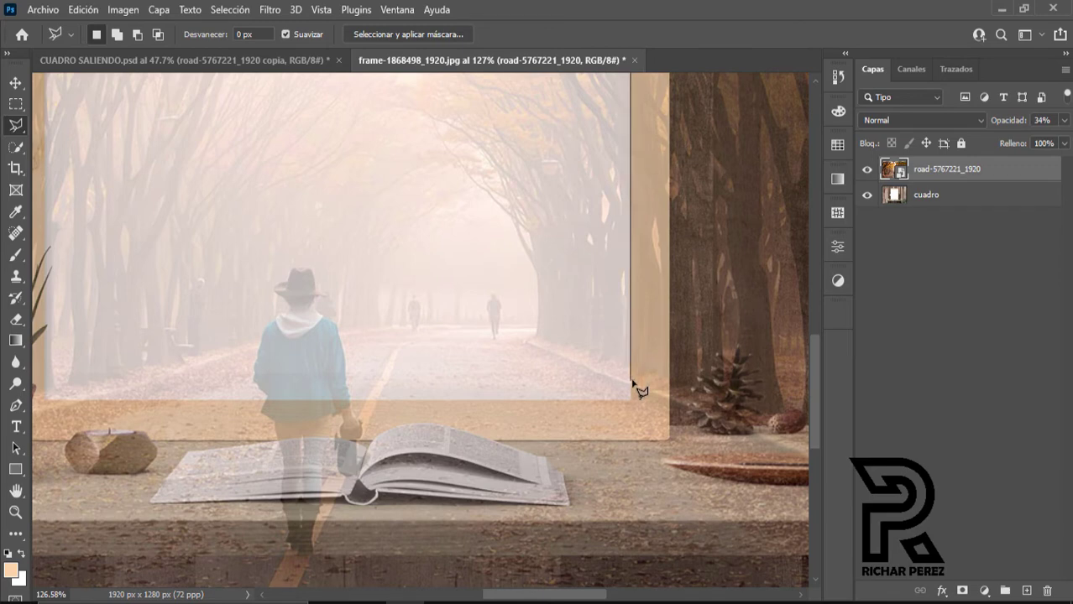
{"action": "mouse_move", "coordinate": [700, 440]}
{"action": "left_mouse_down"}
{"action": "mouse_move", "coordinate": [581, 424]}
{"action": "mouse_move", "coordinate": [347, 352]}
{"action": "left_mouse_up"}
{"action": "left_click_drag", "start_coordinate": [431, 396], "coordinate": [346, 359]}
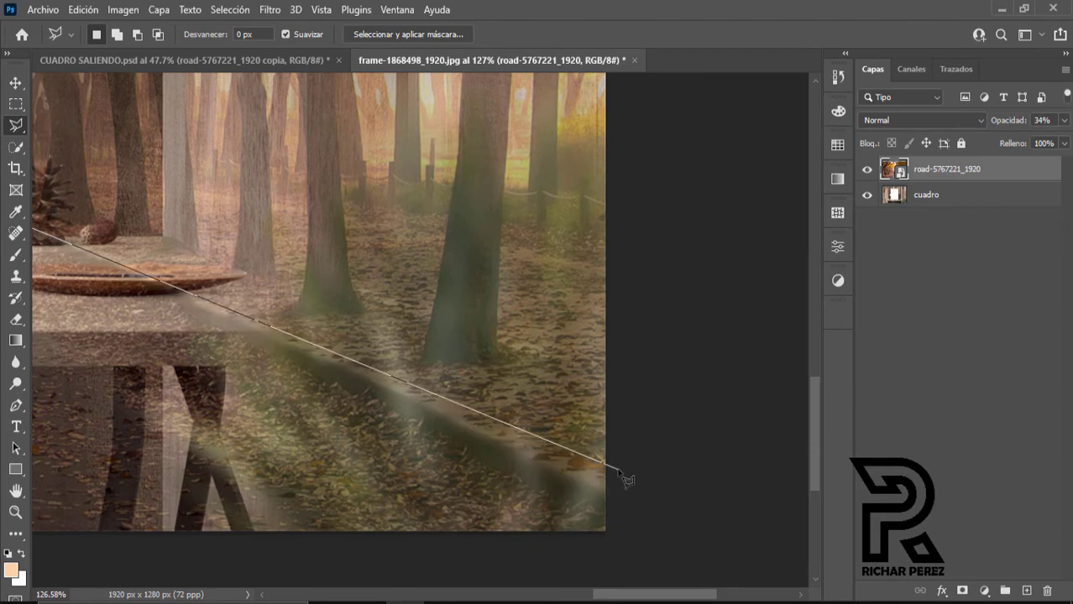
{"action": "mouse_move", "coordinate": [294, 378]}
{"action": "left_mouse_down"}
{"action": "mouse_move", "coordinate": [506, 427]}
{"action": "mouse_move", "coordinate": [304, 355]}
{"action": "left_mouse_up"}
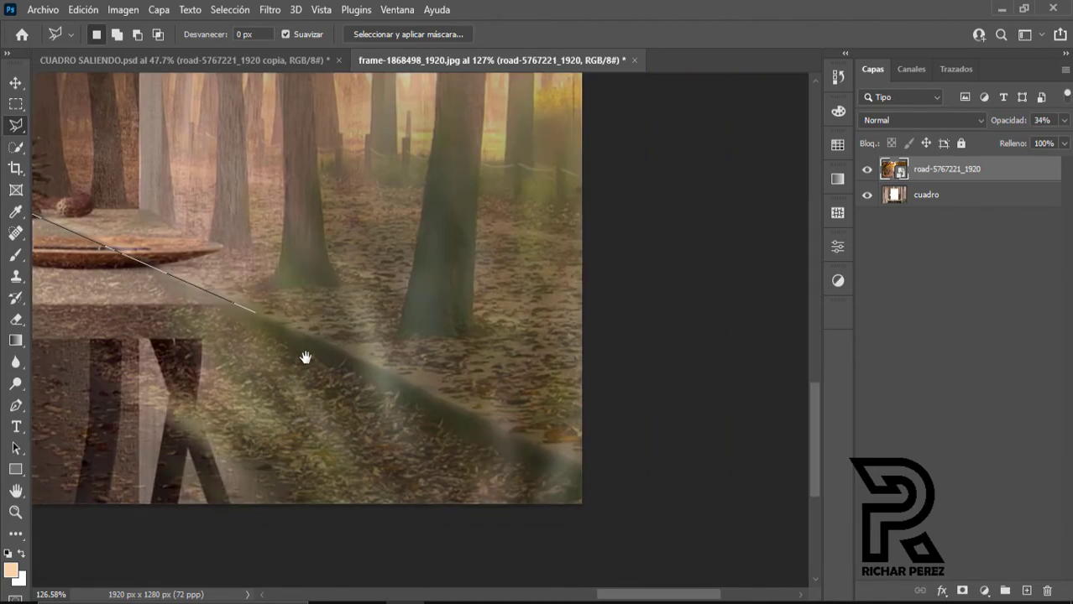
Add lasso points down the right table edge, past the bottom corners, and up the left table edge
{"action": "left_click", "coordinate": [593, 460]}
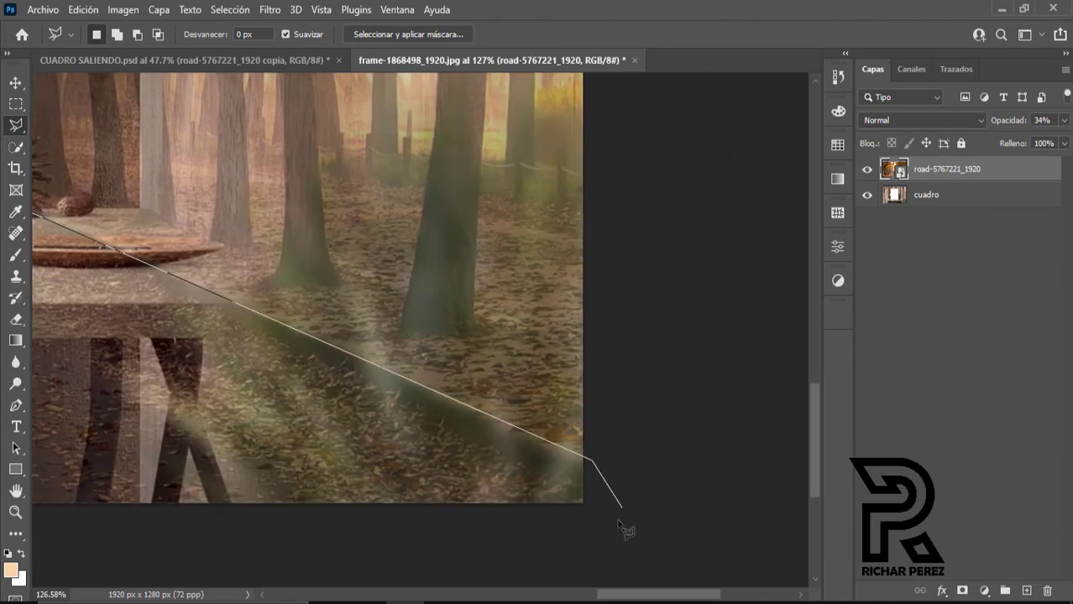
{"action": "left_click", "coordinate": [612, 527]}
{"action": "left_click", "coordinate": [537, 552]}
{"action": "mouse_move", "coordinate": [476, 521]}
{"action": "left_mouse_down"}
{"action": "mouse_move", "coordinate": [455, 426]}
{"action": "mouse_move", "coordinate": [390, 446]}
{"action": "mouse_move", "coordinate": [390, 335]}
{"action": "mouse_move", "coordinate": [121, 449]}
{"action": "mouse_move", "coordinate": [172, 503]}
{"action": "left_mouse_up"}
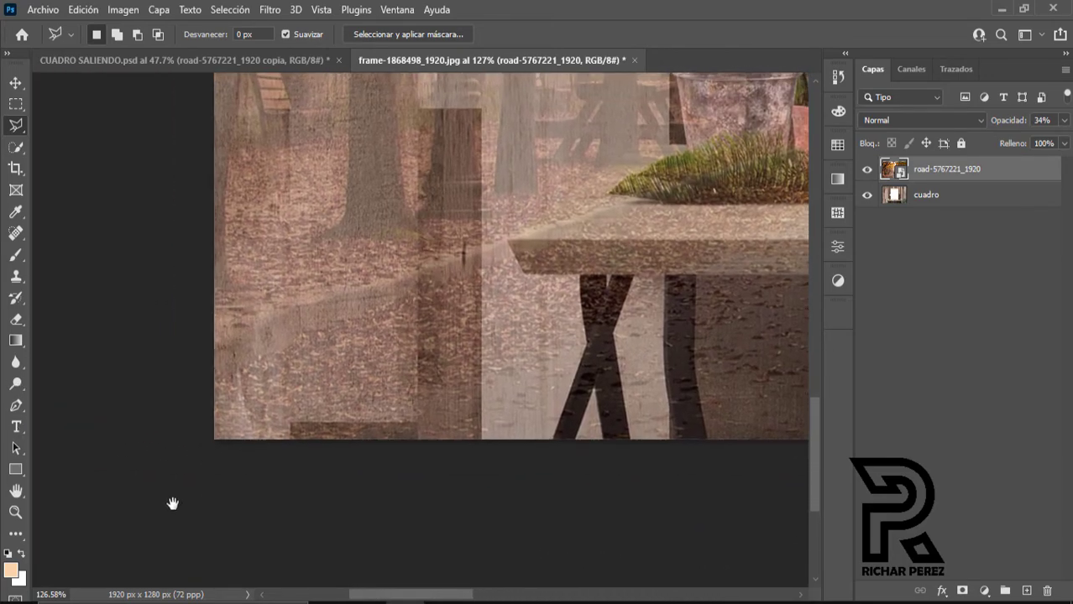
{"action": "left_click", "coordinate": [75, 491]}
{"action": "left_click", "coordinate": [141, 364]}
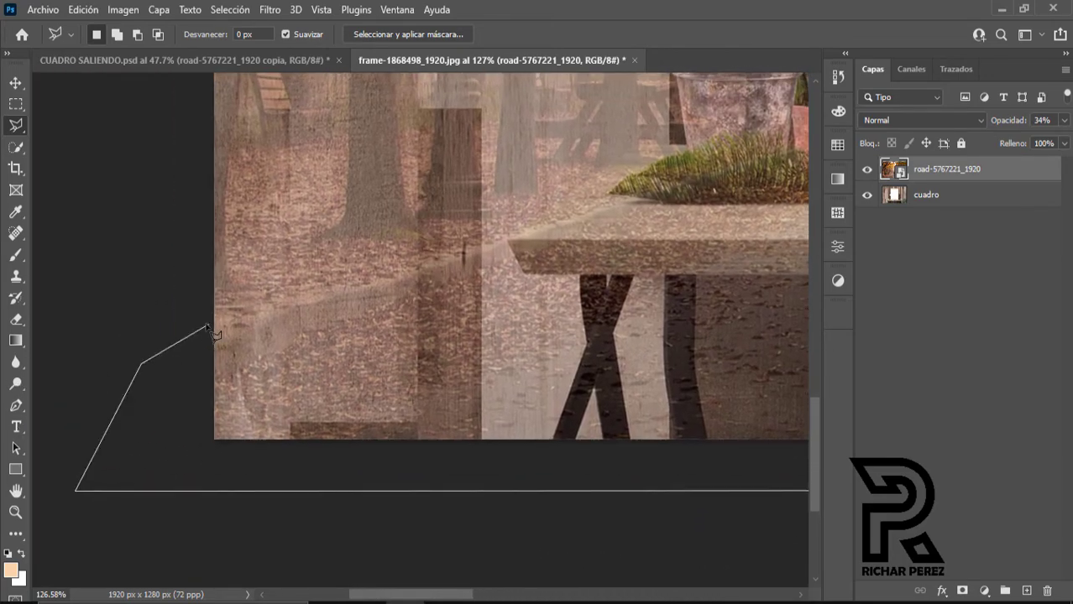
{"action": "left_click", "coordinate": [183, 334]}
{"action": "left_click", "coordinate": [346, 288]}
Close the selection at the opening's top-left corner and zoom out to view it
{"action": "left_click_drag", "start_coordinate": [568, 230], "coordinate": [276, 347]}
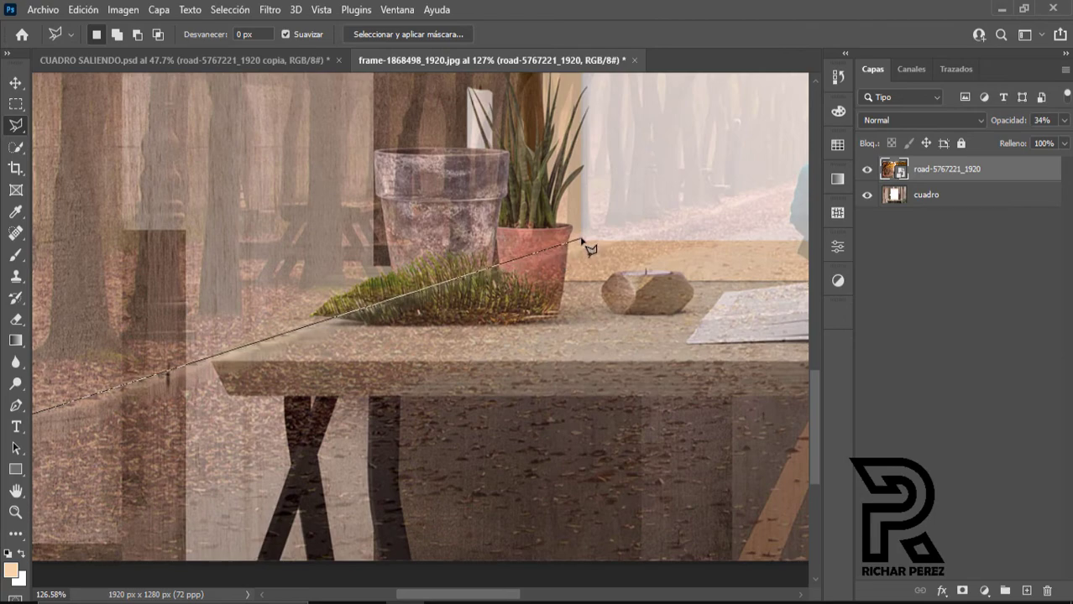
{"action": "mouse_move", "coordinate": [610, 222]}
{"action": "left_mouse_down"}
{"action": "mouse_move", "coordinate": [510, 410]}
{"action": "mouse_move", "coordinate": [542, 395]}
{"action": "mouse_move", "coordinate": [427, 601]}
{"action": "left_mouse_up"}
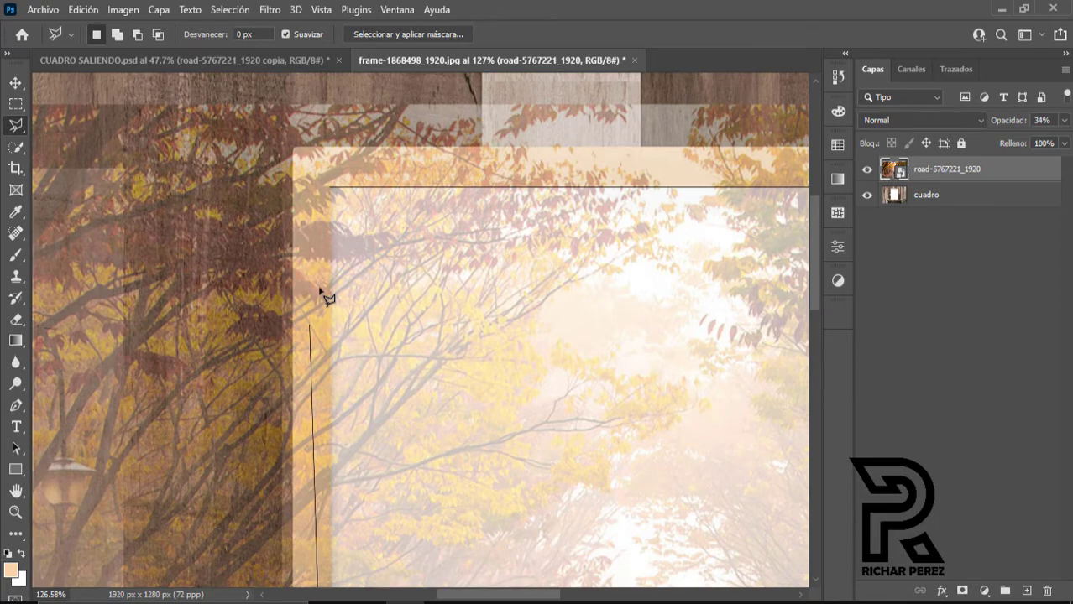
{"action": "left_click", "coordinate": [330, 188]}
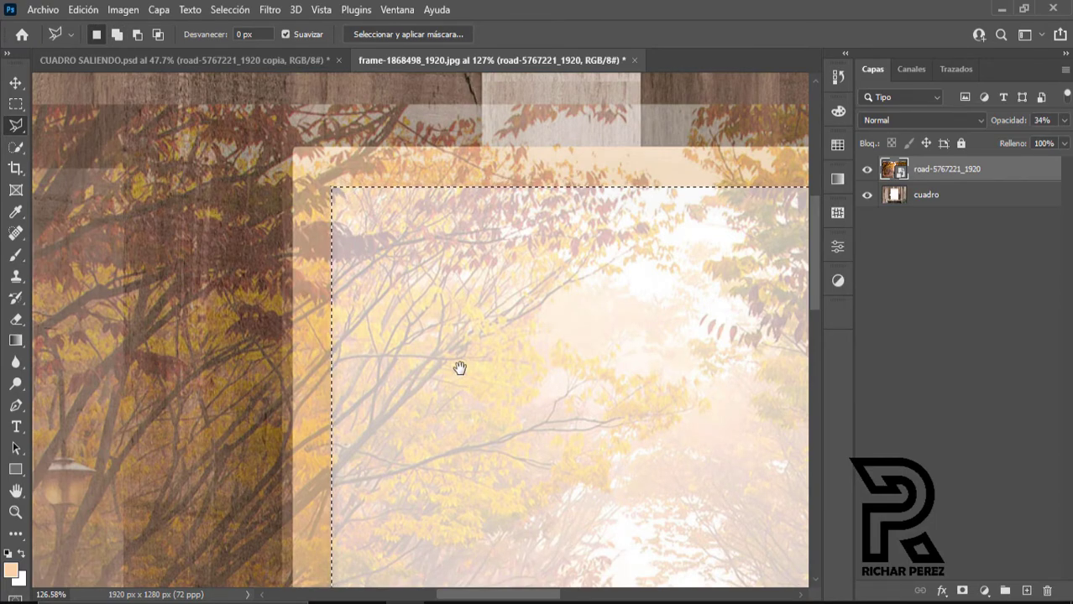
{"action": "scroll", "coordinate": [460, 378], "scroll_direction": "down", "scroll_amount": 3}
{"action": "scroll", "coordinate": [466, 384], "scroll_direction": "down", "scroll_amount": 3}
{"action": "scroll", "coordinate": [478, 393], "scroll_direction": "down", "scroll_amount": 2}
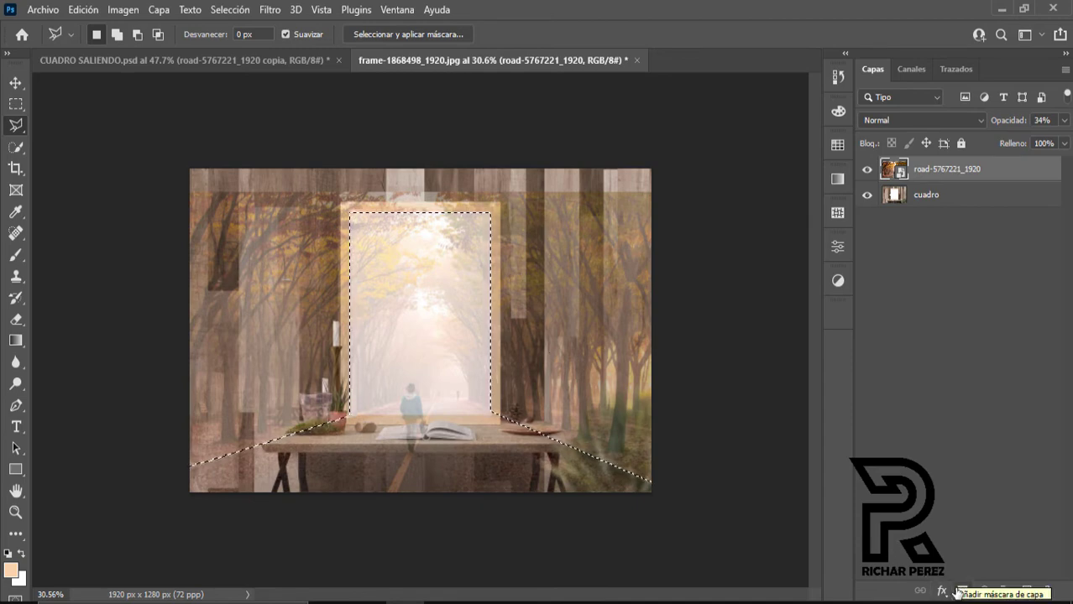
Add a layer mask from the selection to the road layer and raise its opacity to 100%
{"action": "left_click", "coordinate": [959, 592]}
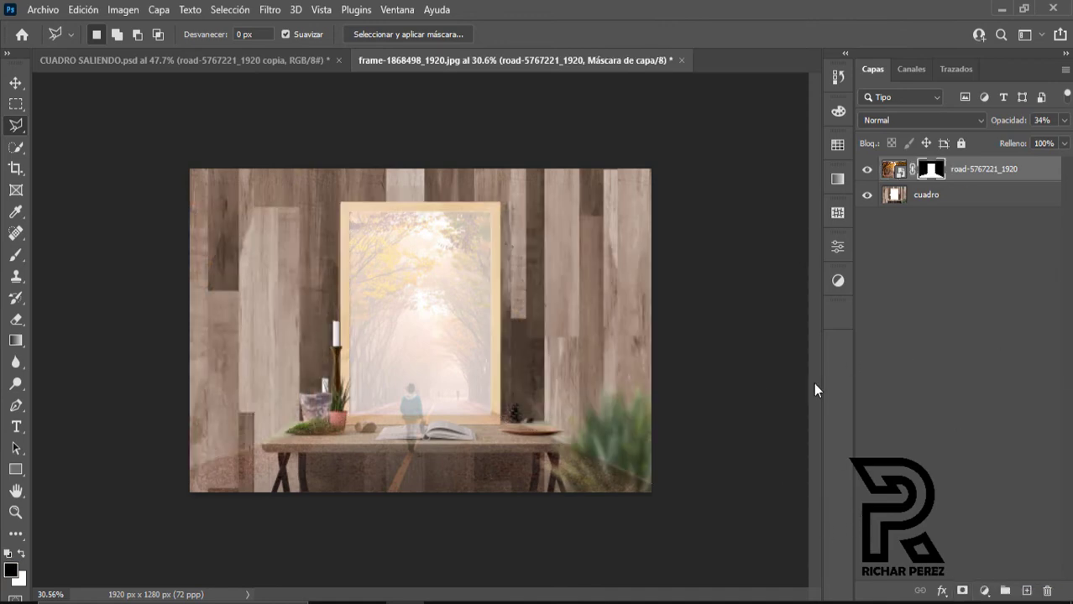
{"action": "left_click", "coordinate": [1065, 121]}
{"action": "left_click_drag", "start_coordinate": [1022, 139], "coordinate": [1063, 139]}
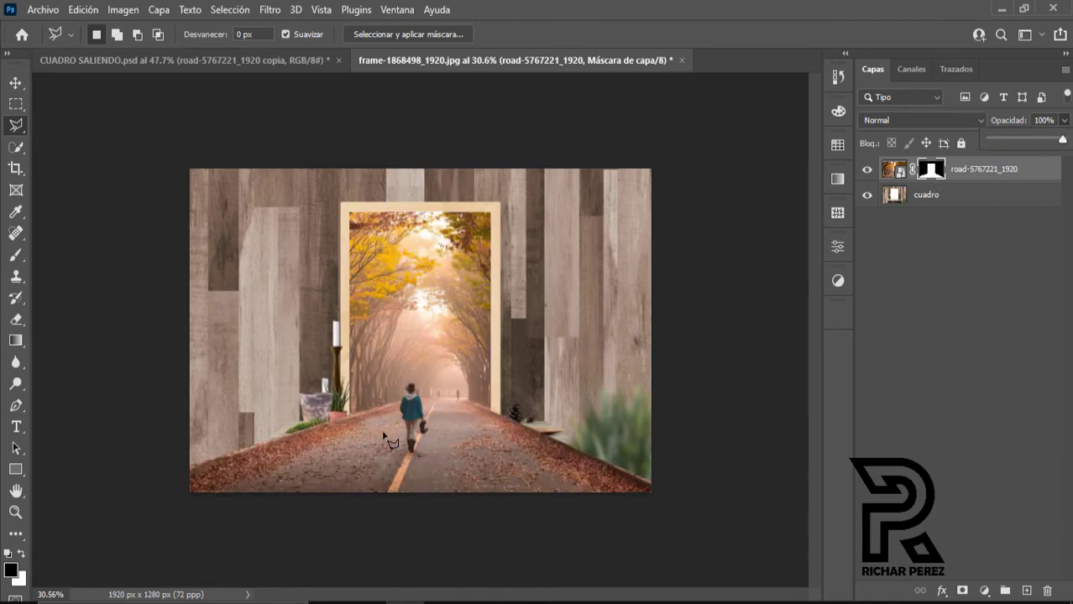
{"action": "scroll", "coordinate": [390, 396], "scroll_direction": "up", "scroll_amount": 1}
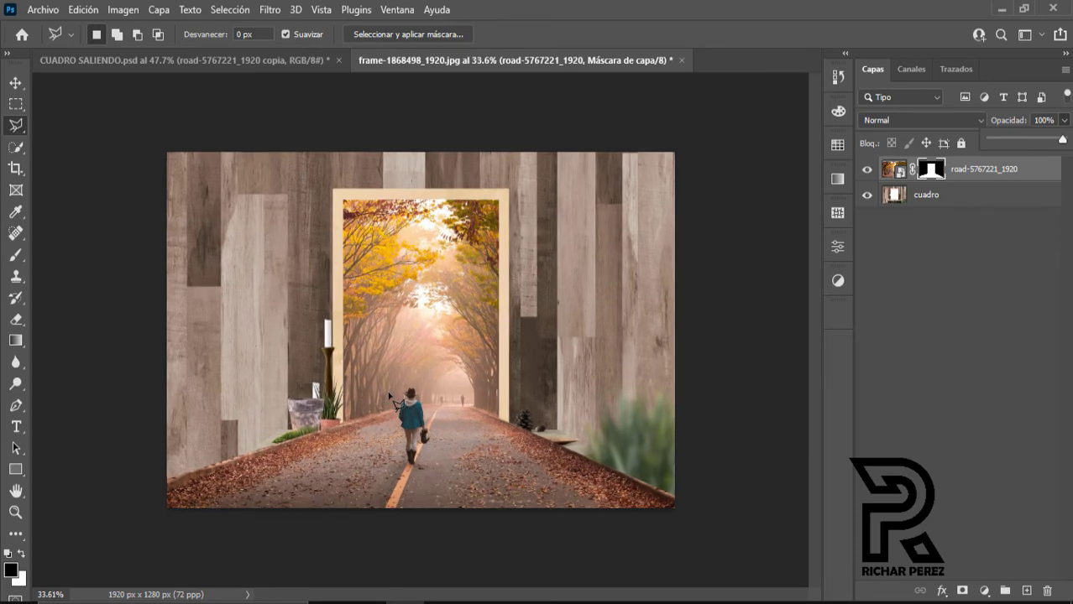
{"action": "scroll", "coordinate": [393, 393], "scroll_direction": "up", "scroll_amount": 2}
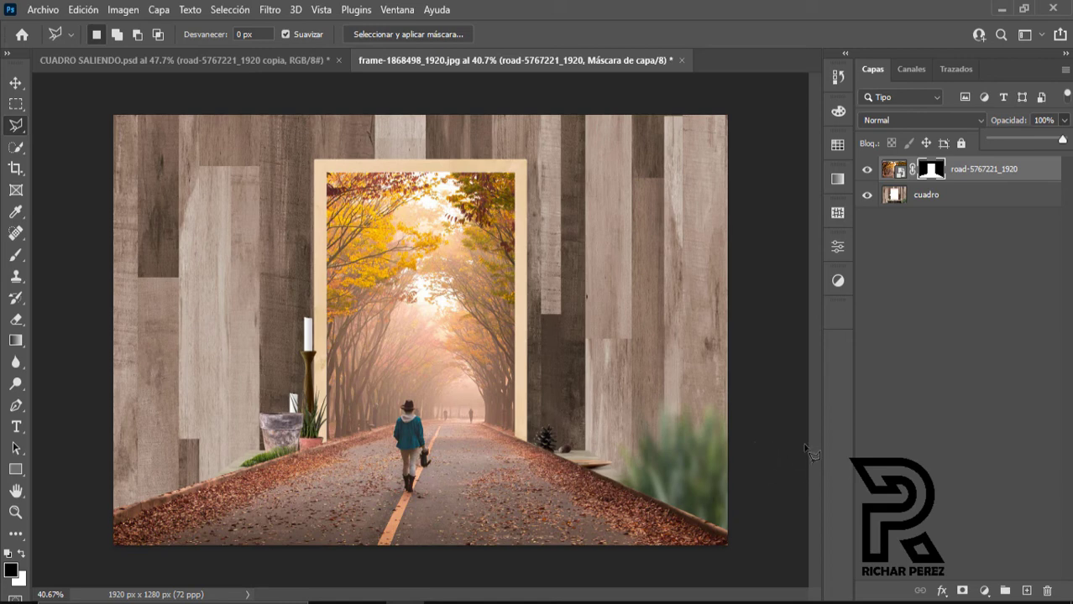
Add a Curves adjustment layer and test a control point on the curve
{"action": "left_click", "coordinate": [985, 591]}
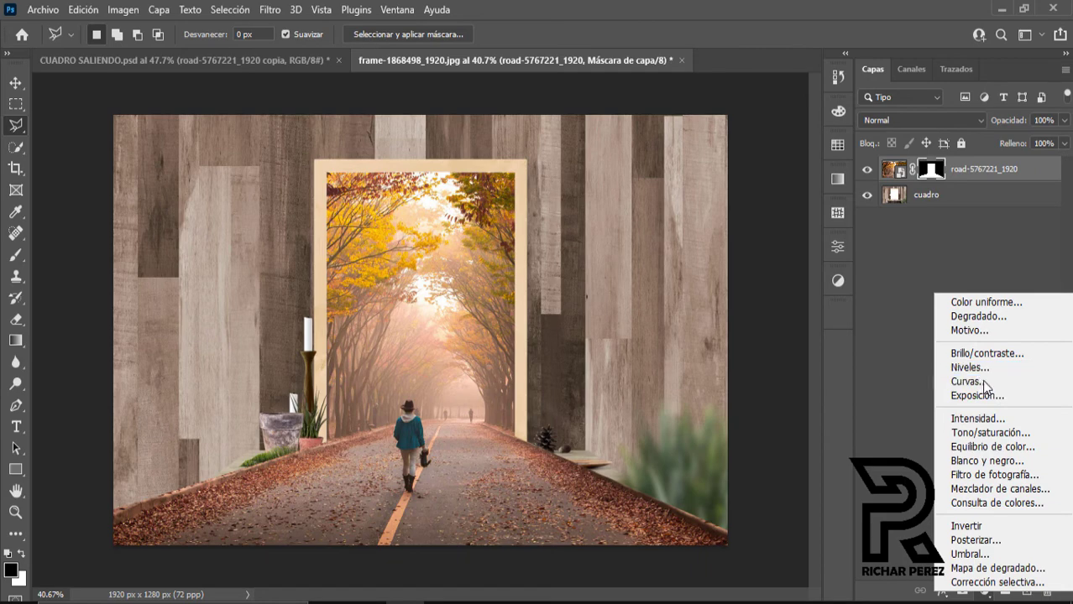
{"action": "left_click", "coordinate": [982, 382]}
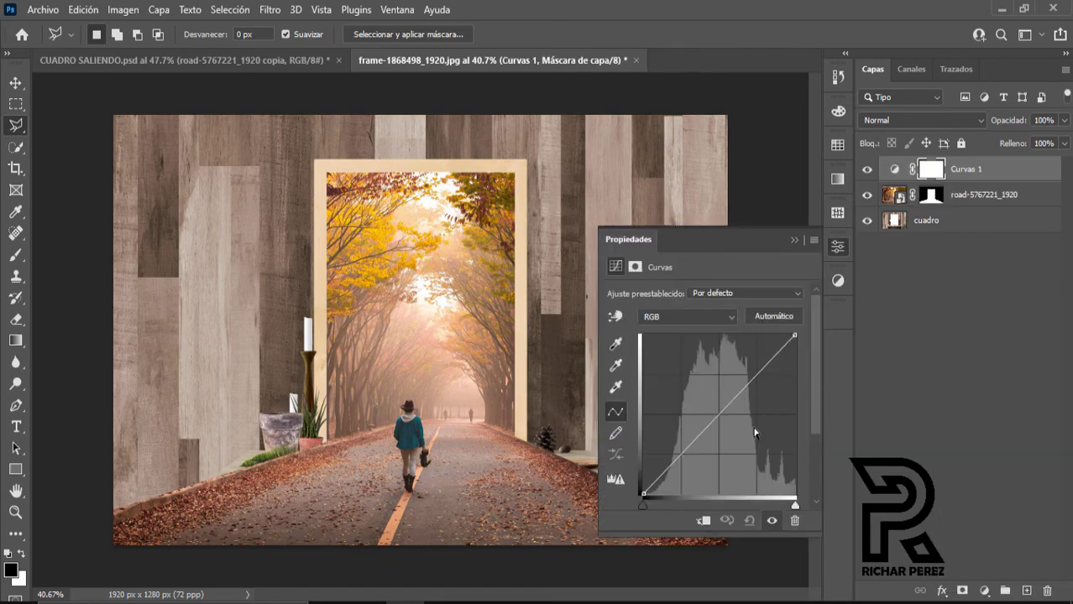
{"action": "left_click", "coordinate": [716, 422]}
{"action": "mouse_move", "coordinate": [723, 429]}
{"action": "left_mouse_down"}
{"action": "mouse_move", "coordinate": [704, 428]}
{"action": "mouse_move", "coordinate": [724, 448]}
{"action": "mouse_move", "coordinate": [706, 412]}
{"action": "left_mouse_up"}
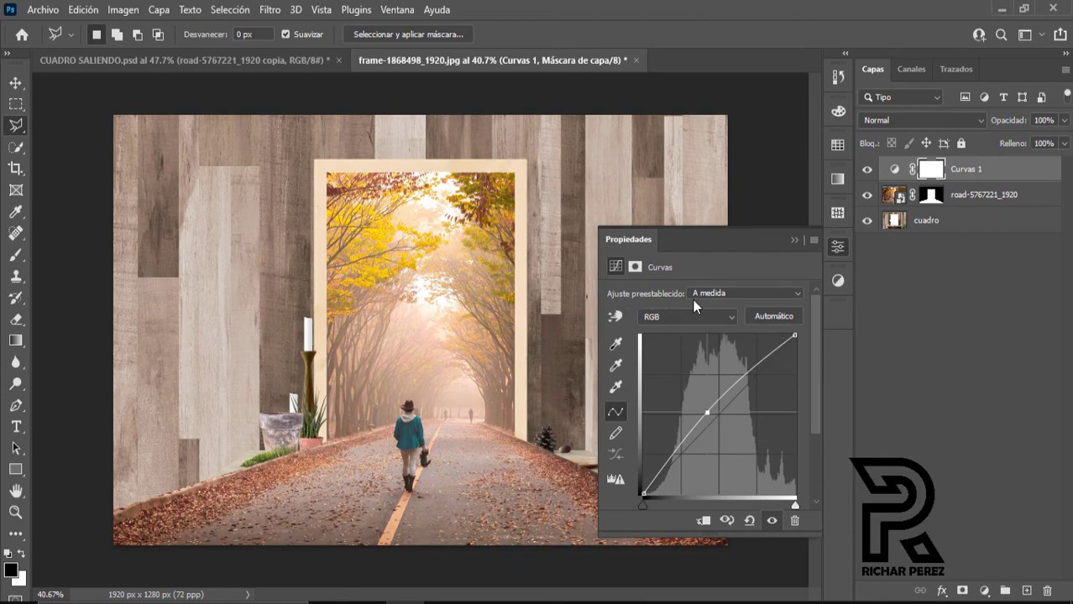
Apply the Aumentar contraste (RGB) curve preset and close the Properties panel
{"action": "left_click", "coordinate": [796, 296]}
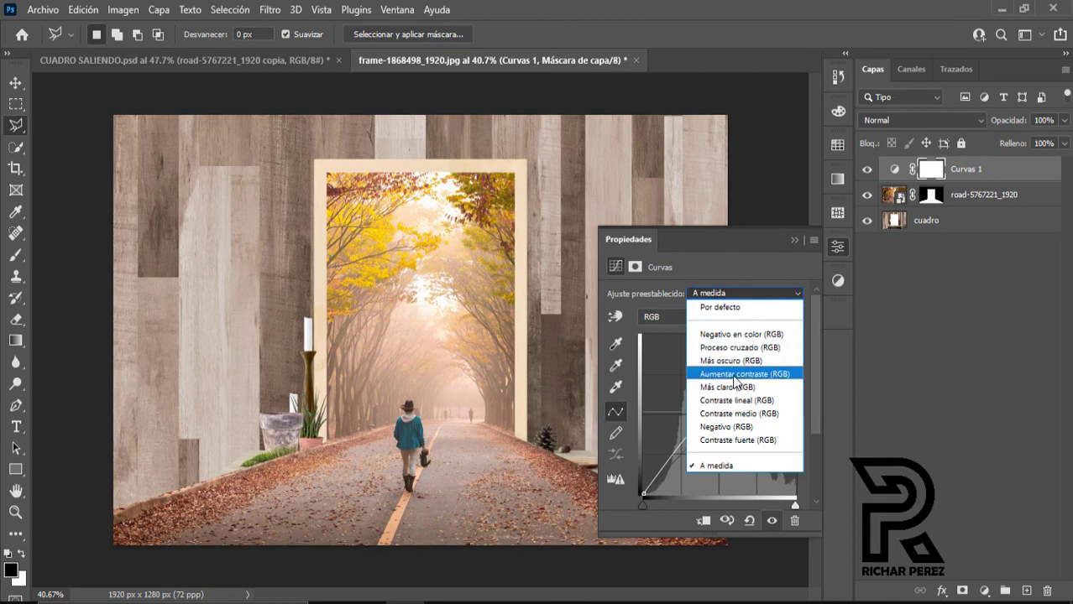
{"action": "left_click", "coordinate": [735, 375]}
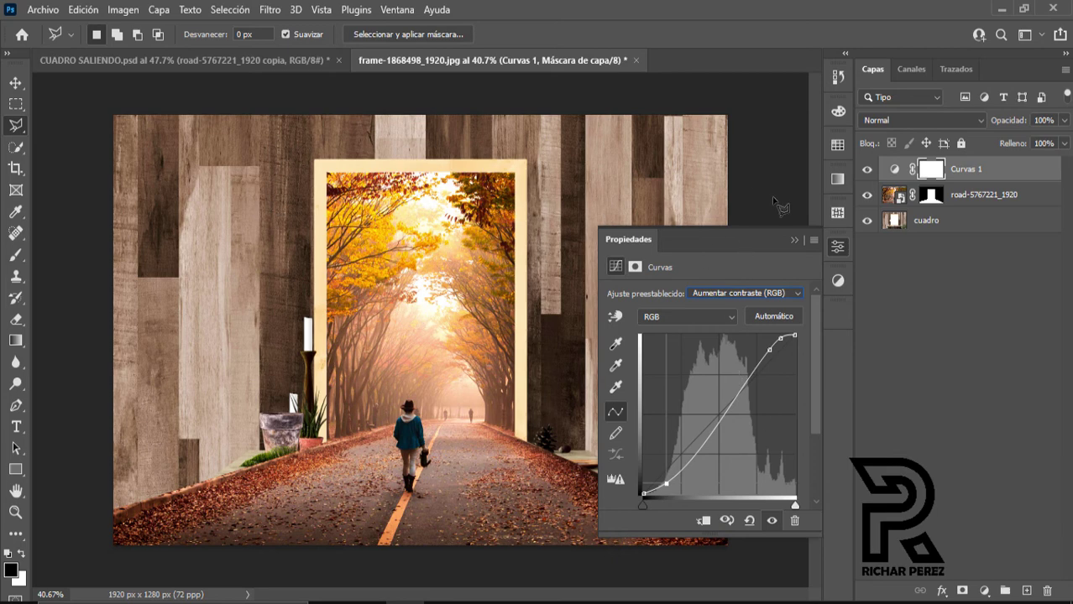
{"action": "left_click", "coordinate": [794, 240]}
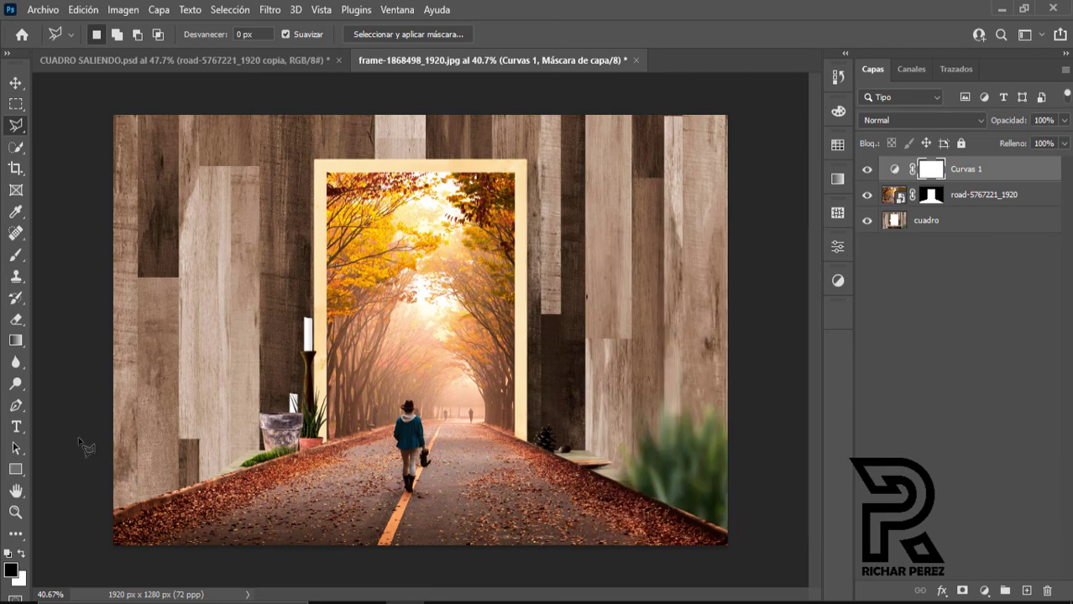
{"action": "left_click", "coordinate": [15, 512]}
{"action": "right_click", "coordinate": [209, 327]}
{"action": "left_click", "coordinate": [288, 338]}
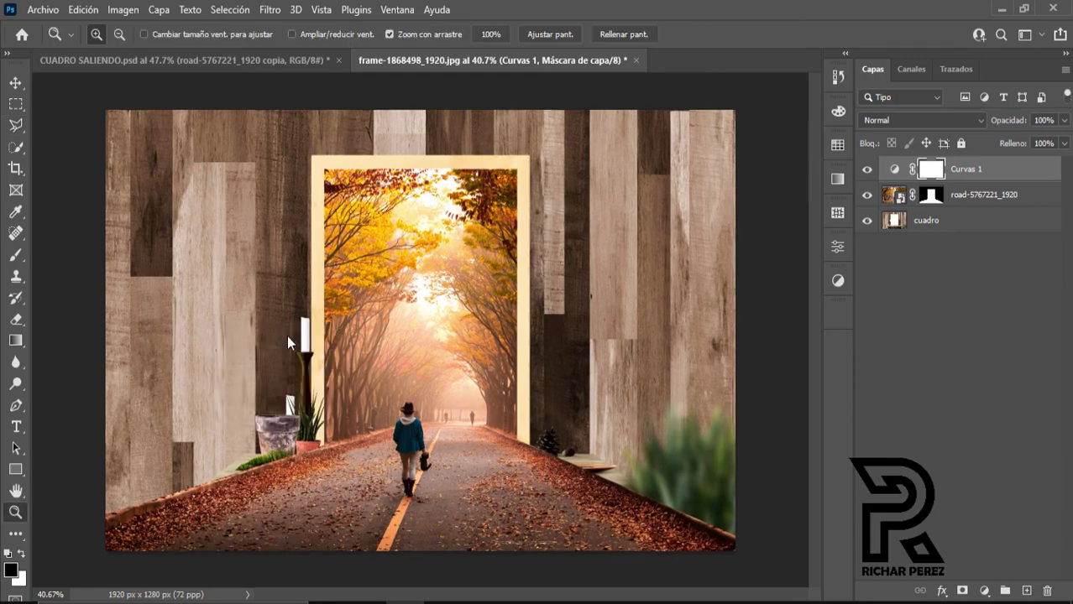